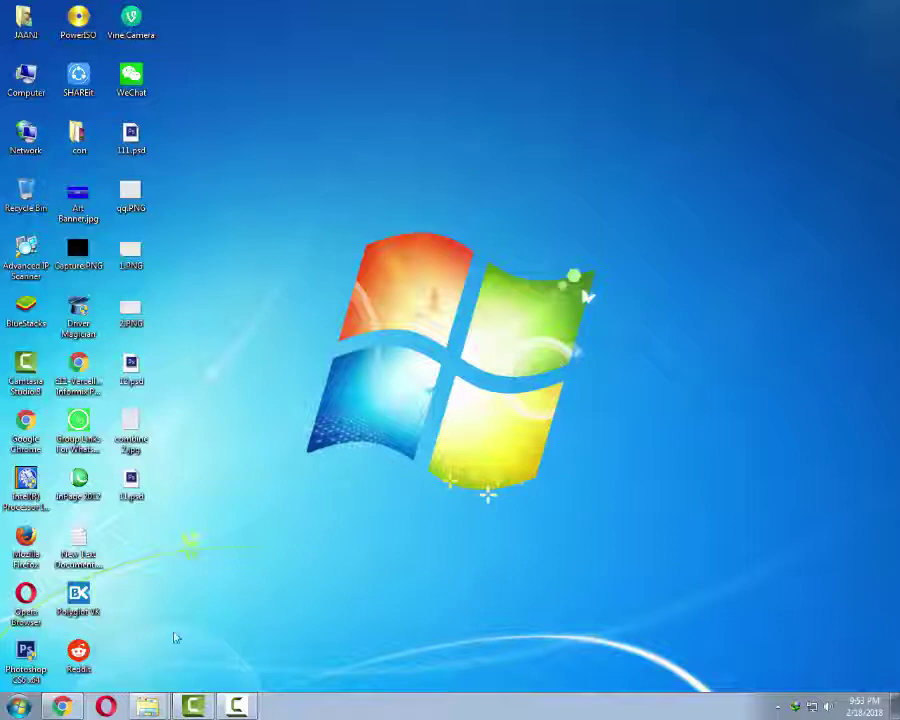
# Step: Switch to Chrome and look through the Windows ISO downloads on the Get Into PC Operating Systems page
pyautogui.click(80, 707)
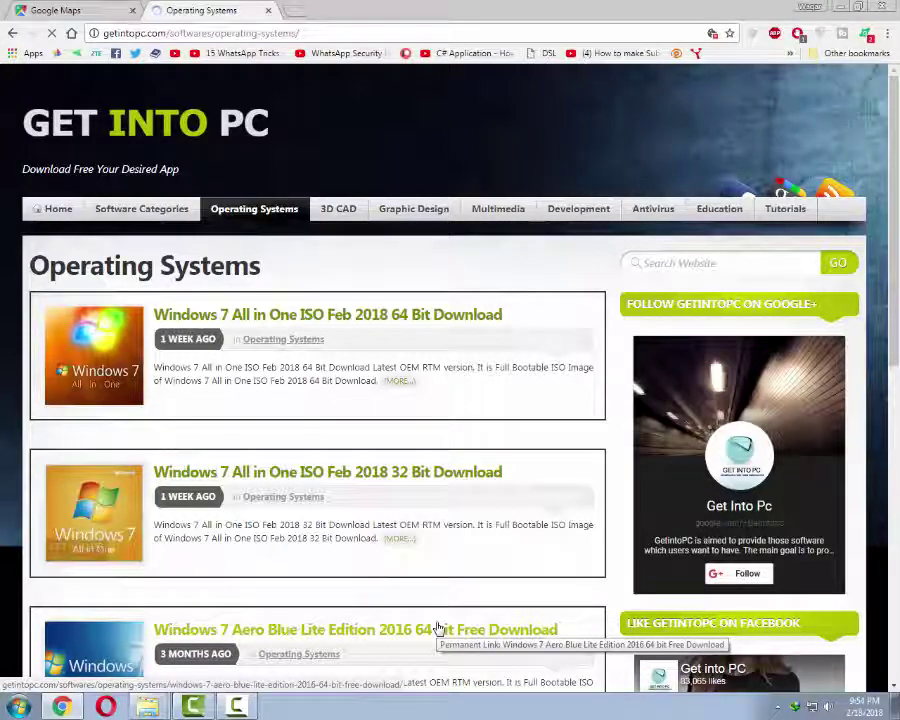
pyautogui.scroll(-4, 436, 628)
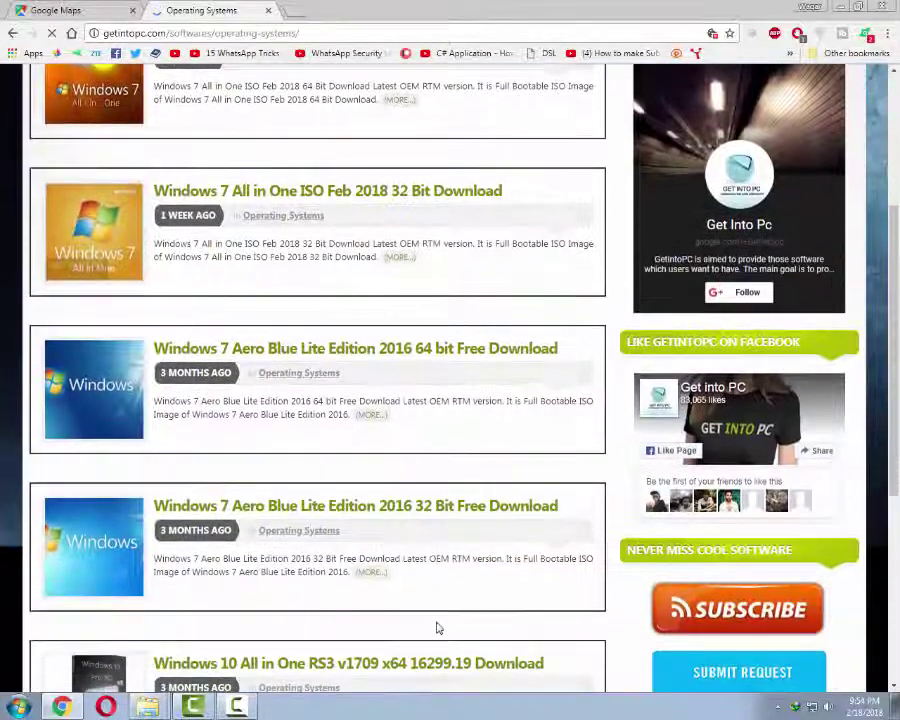
pyautogui.scroll(-1, 436, 628)
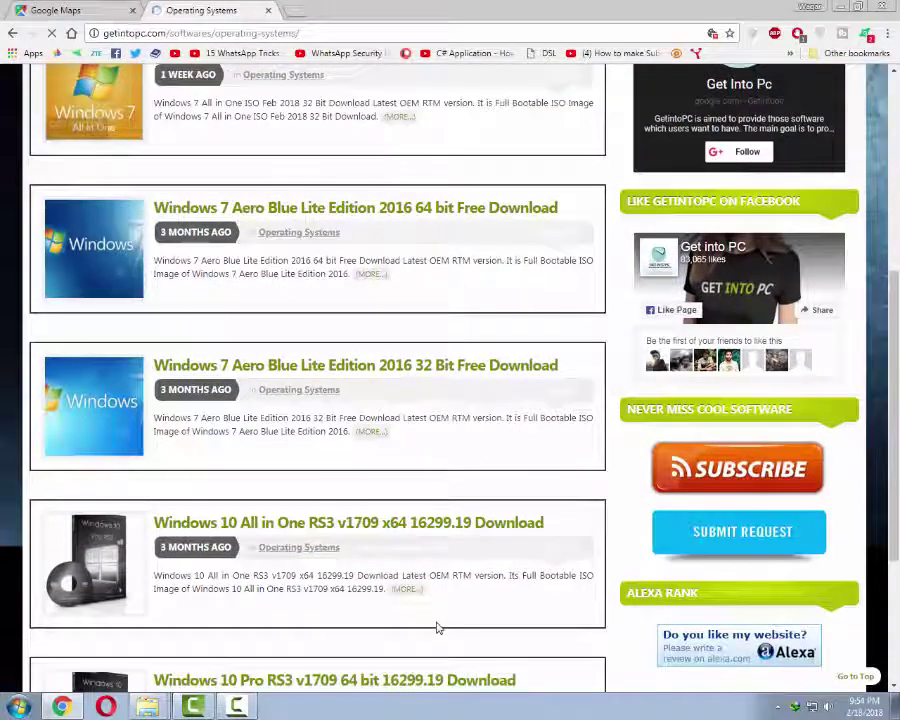
pyautogui.scroll(3, 436, 628)
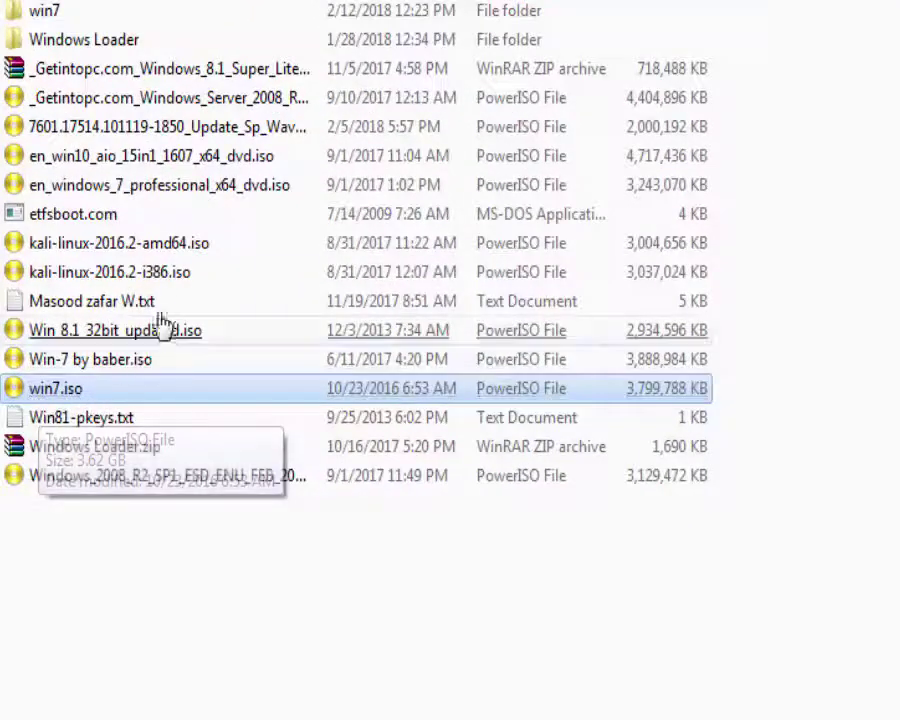
# Step: Mount win7.iso from the Windows software folder to virtual drive G: with PowerISO
pyautogui.click(170, 257)
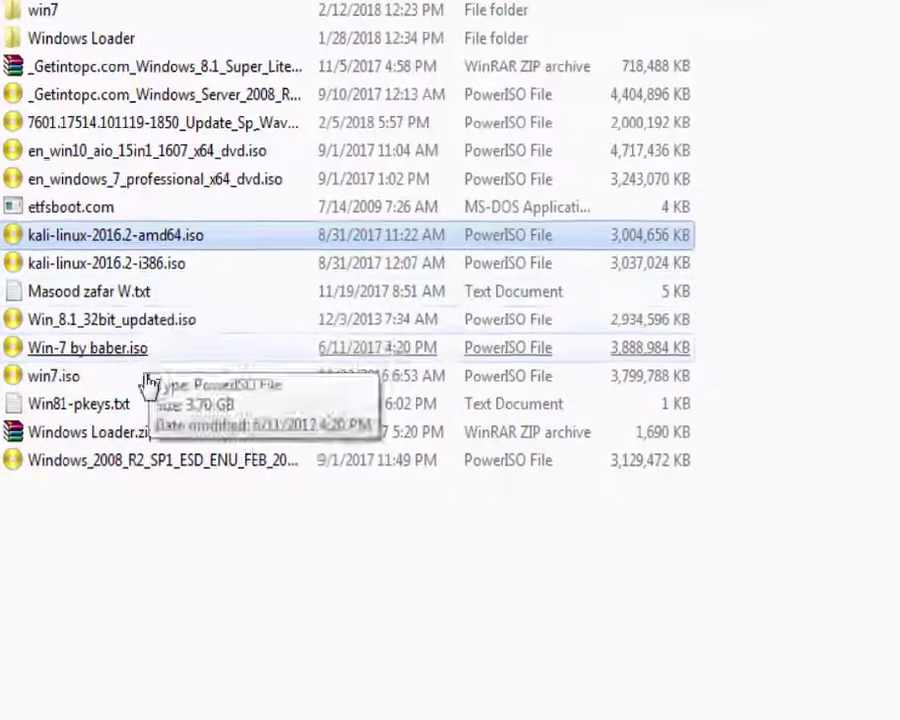
pyautogui.click(56, 393)
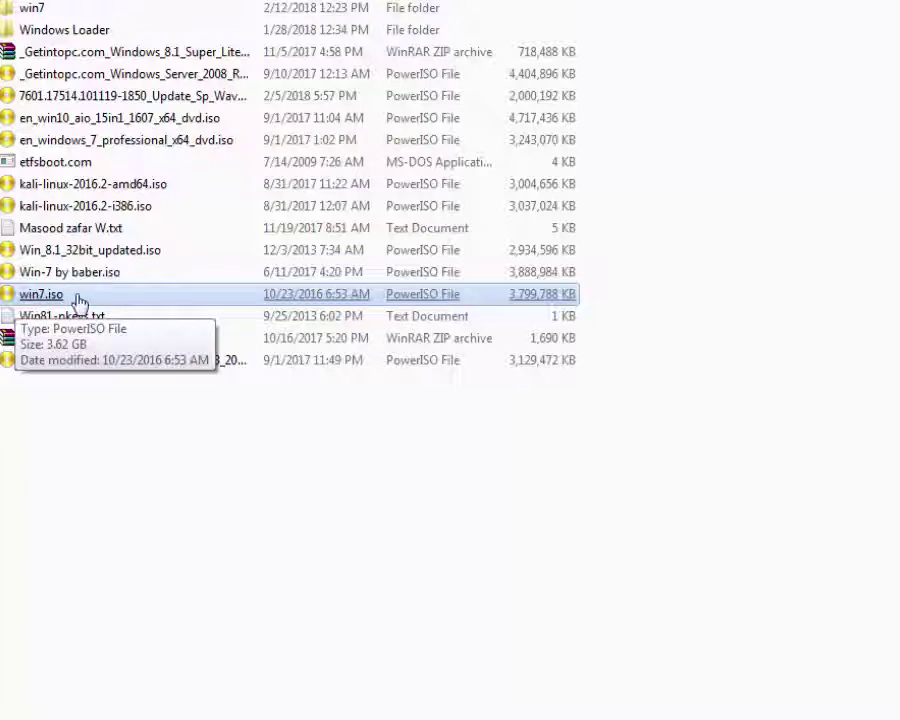
pyautogui.rightClick(78, 299)
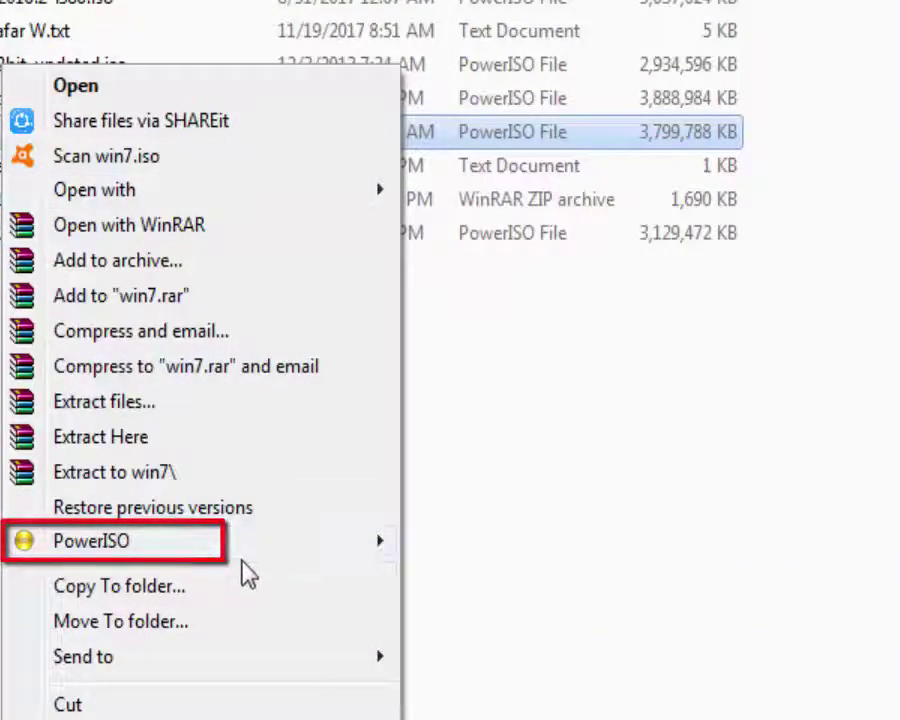
pyautogui.moveTo(275, 557)
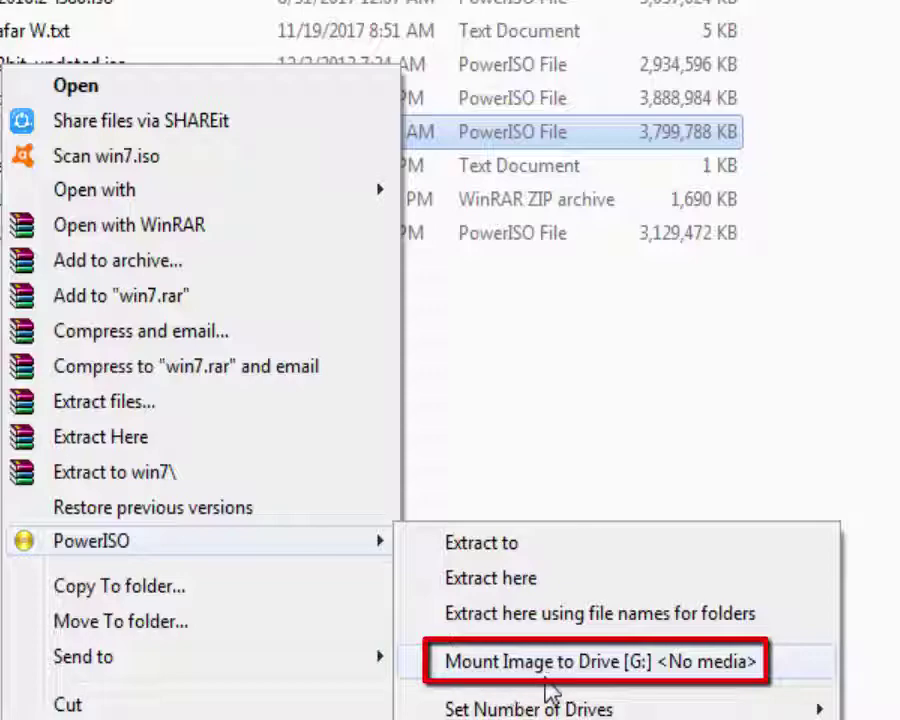
pyautogui.click(640, 662)
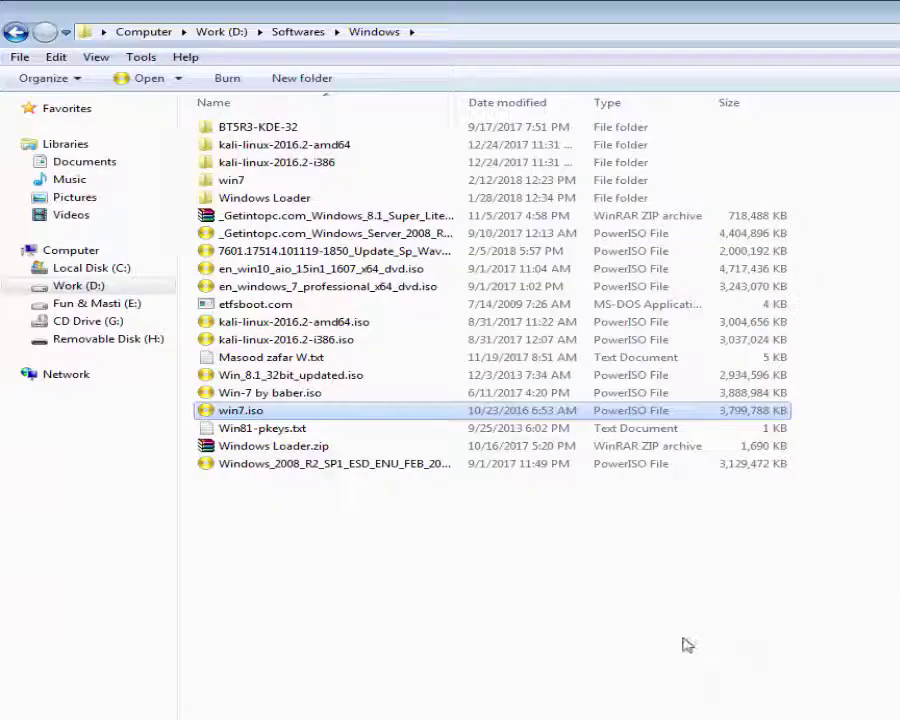
# Step: Open the mounted CD Drive (G:) from the Computer view and select all of its Windows setup files and folders
pyautogui.click(138, 33)
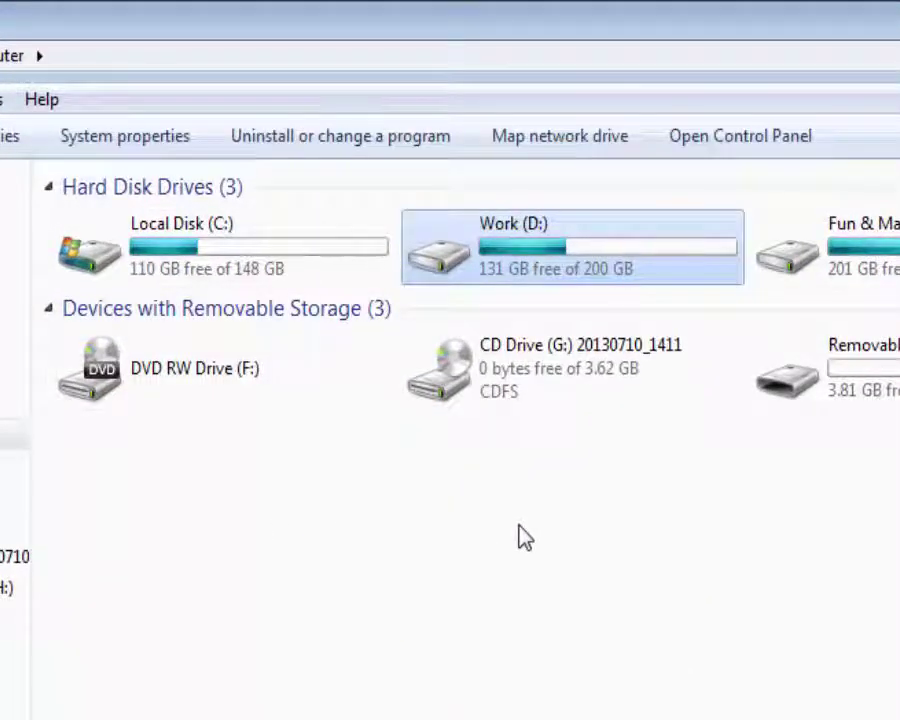
pyautogui.click(527, 413)
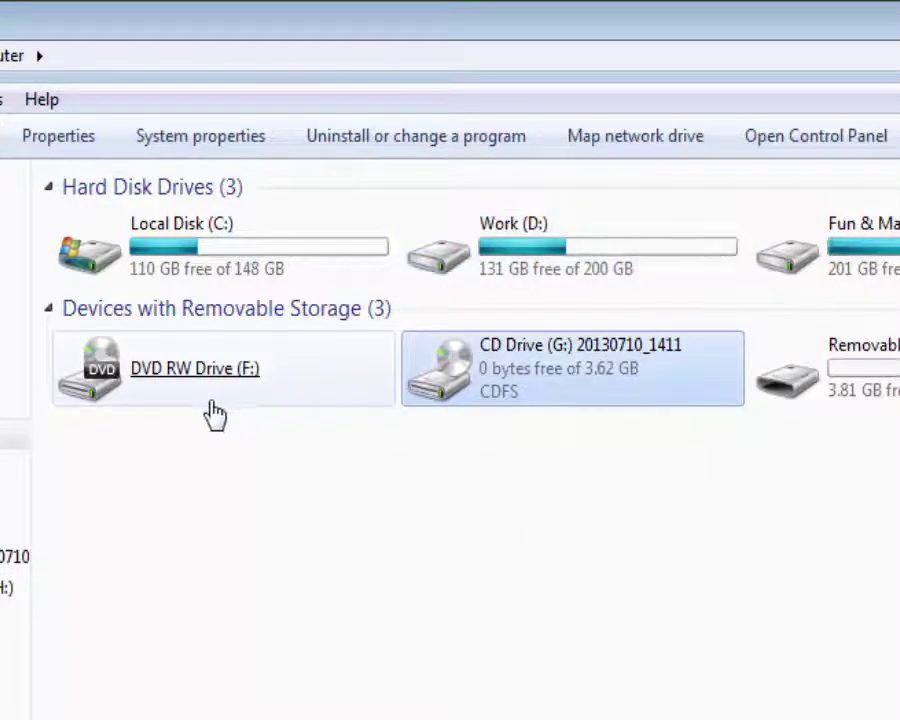
pyautogui.click(155, 414)
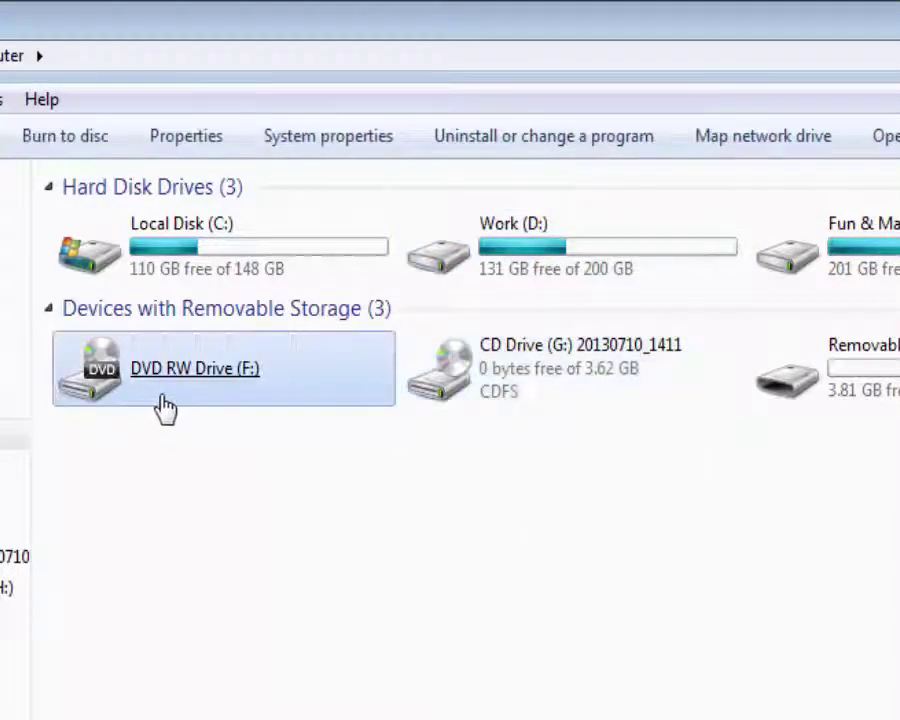
pyautogui.click(540, 408)
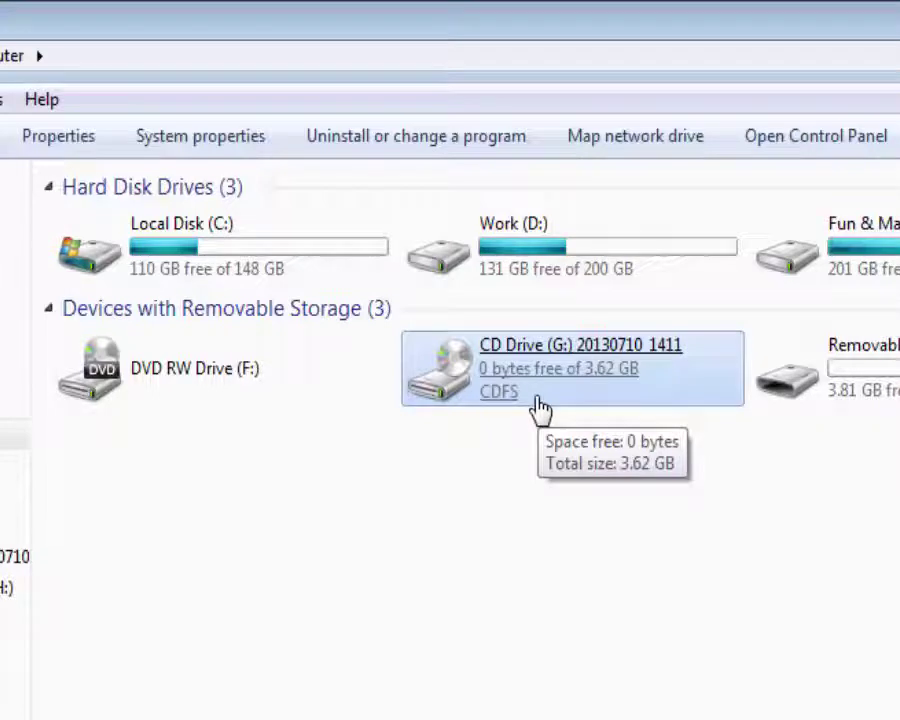
pyautogui.rightClick(538, 400)
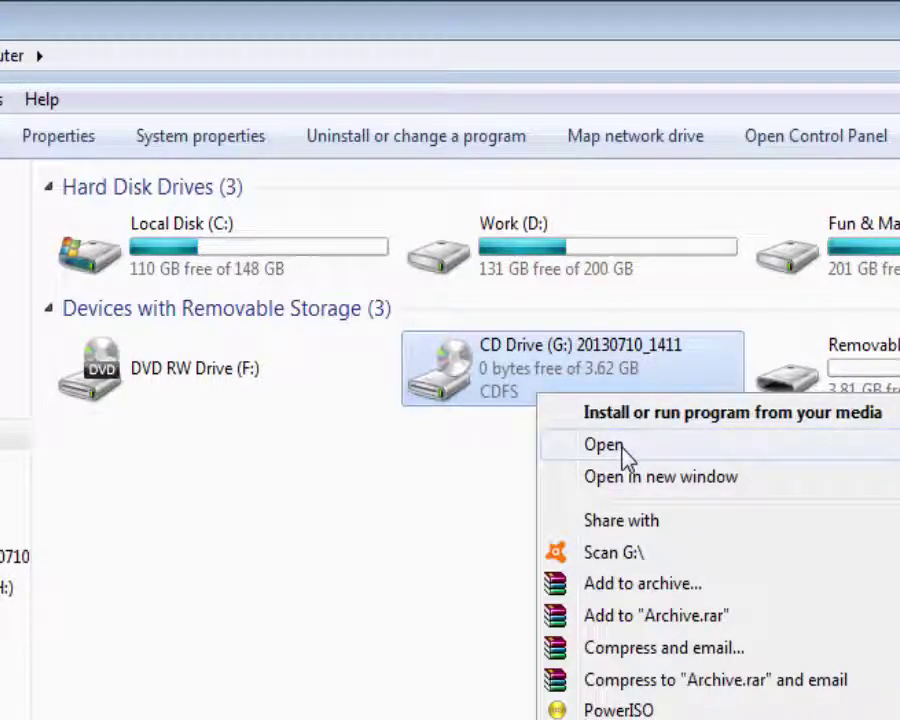
pyautogui.click(534, 390)
pyautogui.rightClick(532, 388)
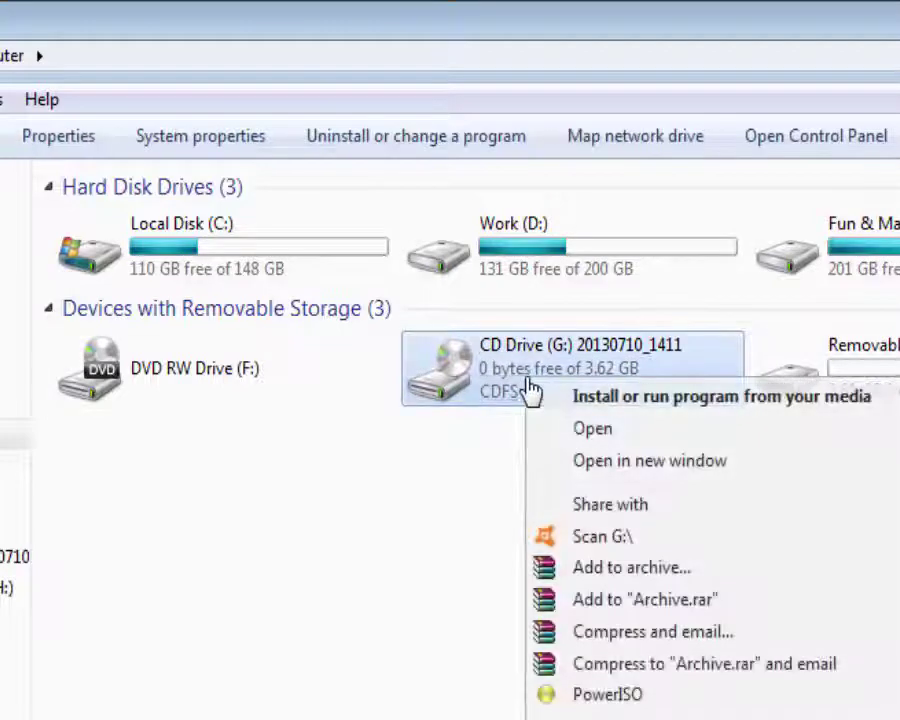
pyautogui.click(629, 445)
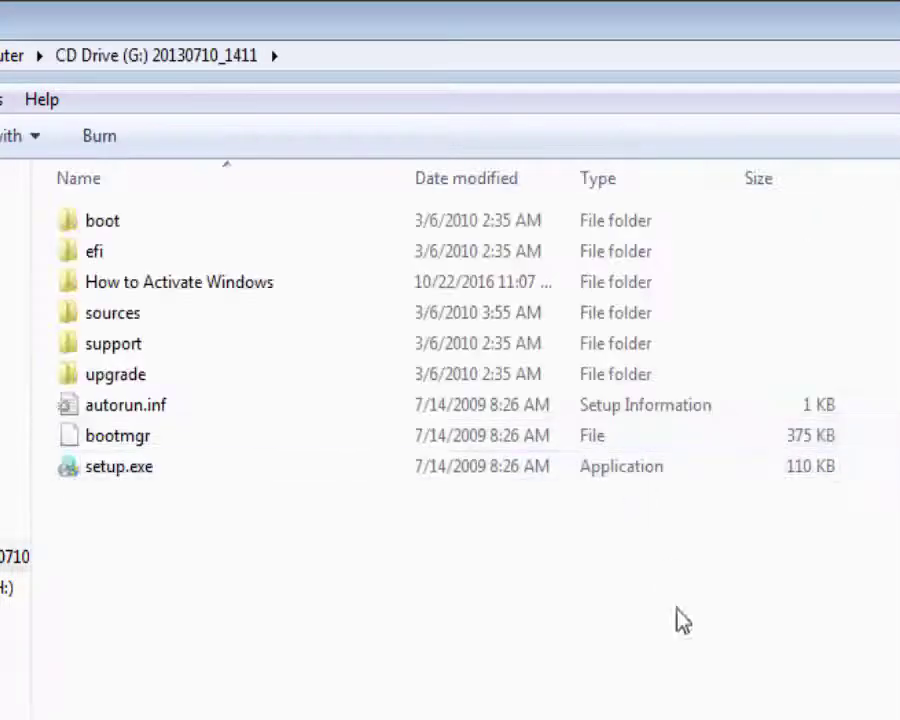
pyautogui.moveTo(698, 680); pyautogui.dragTo(139, 174)
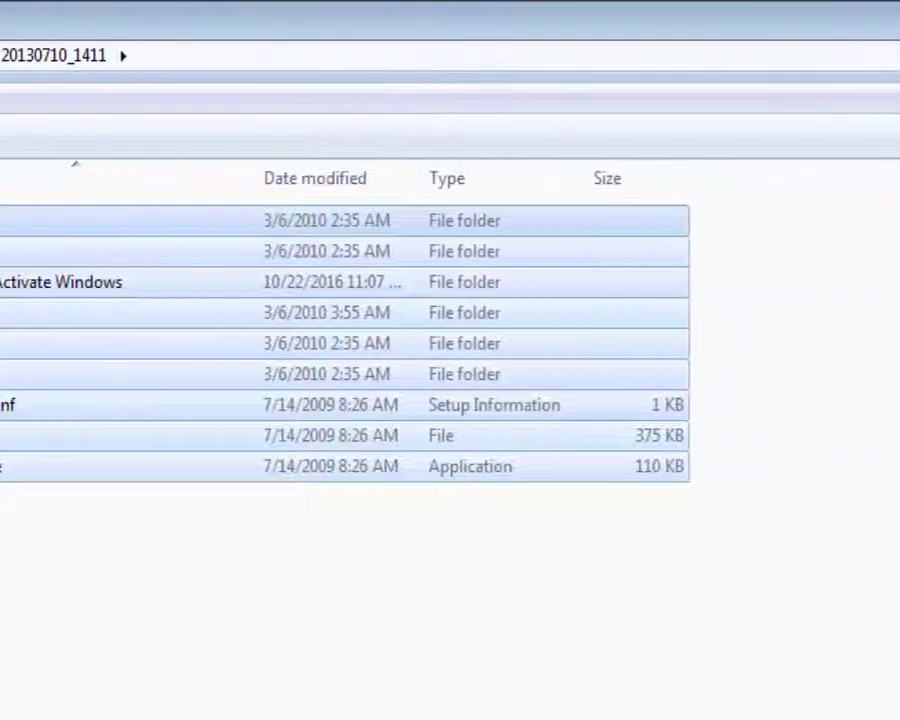
# Step: Return to the Computer view and quick-format Removable Disk (H:) as FAT32 with a 4096-byte allocation unit size
pyautogui.hotkey('alt', 'Left')
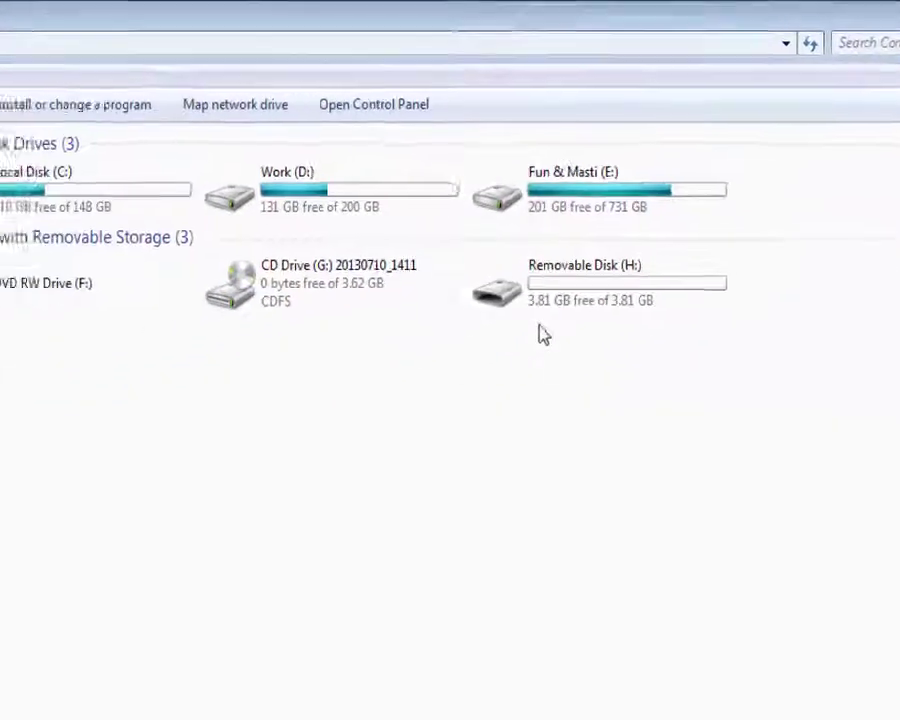
pyautogui.rightClick(534, 290)
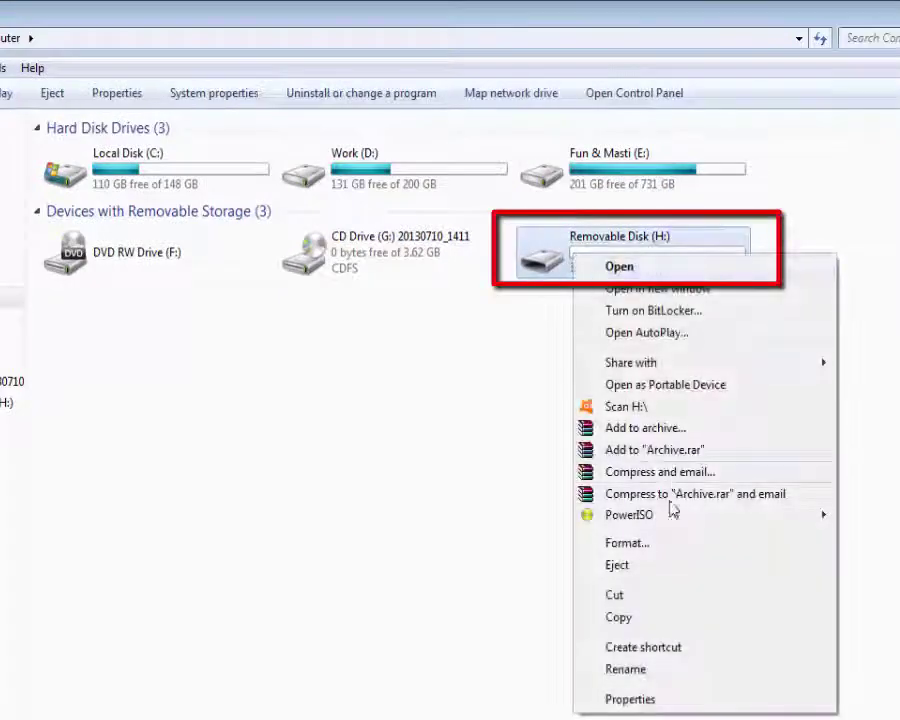
pyautogui.click(660, 542)
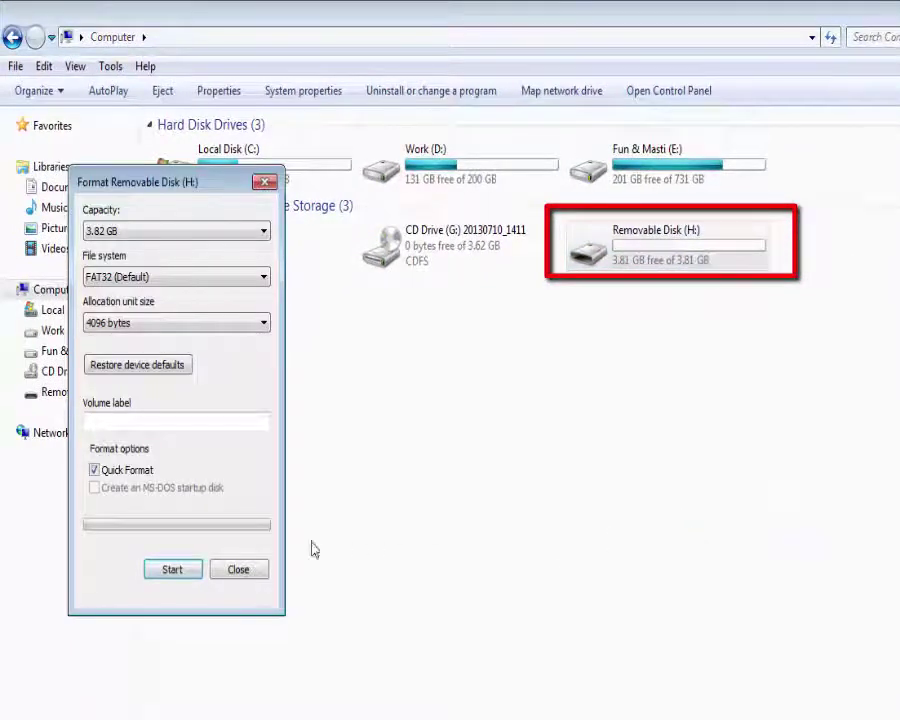
pyautogui.click(174, 570)
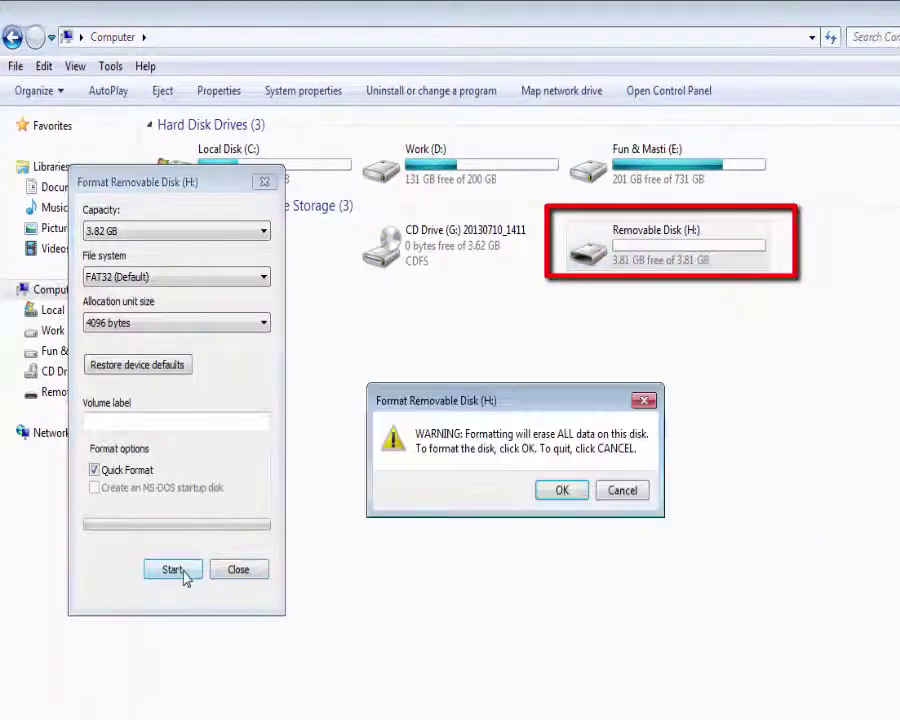
pyautogui.click(562, 488)
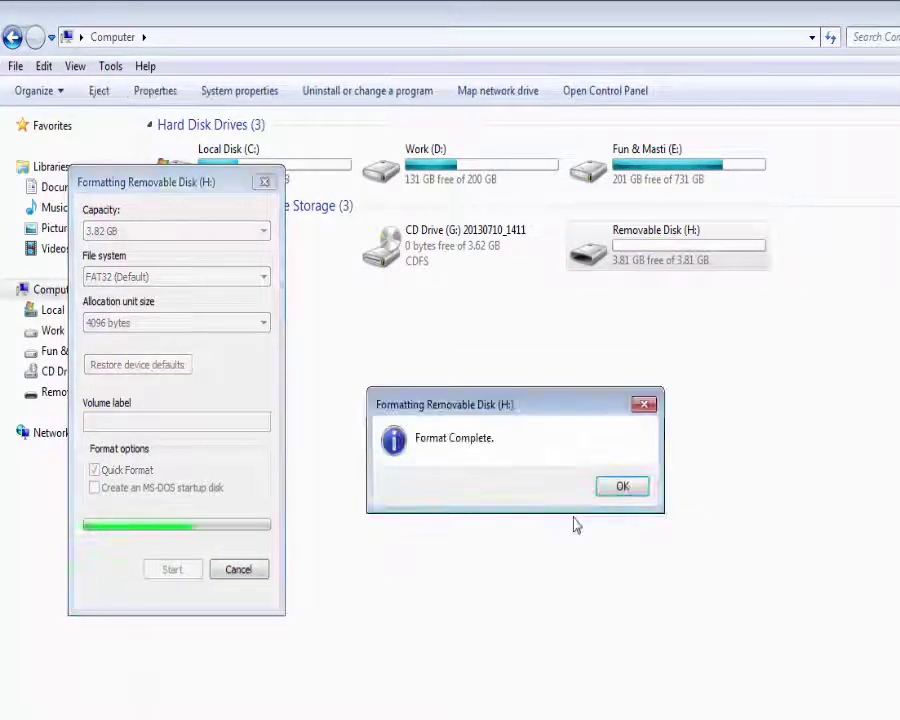
pyautogui.click(620, 488)
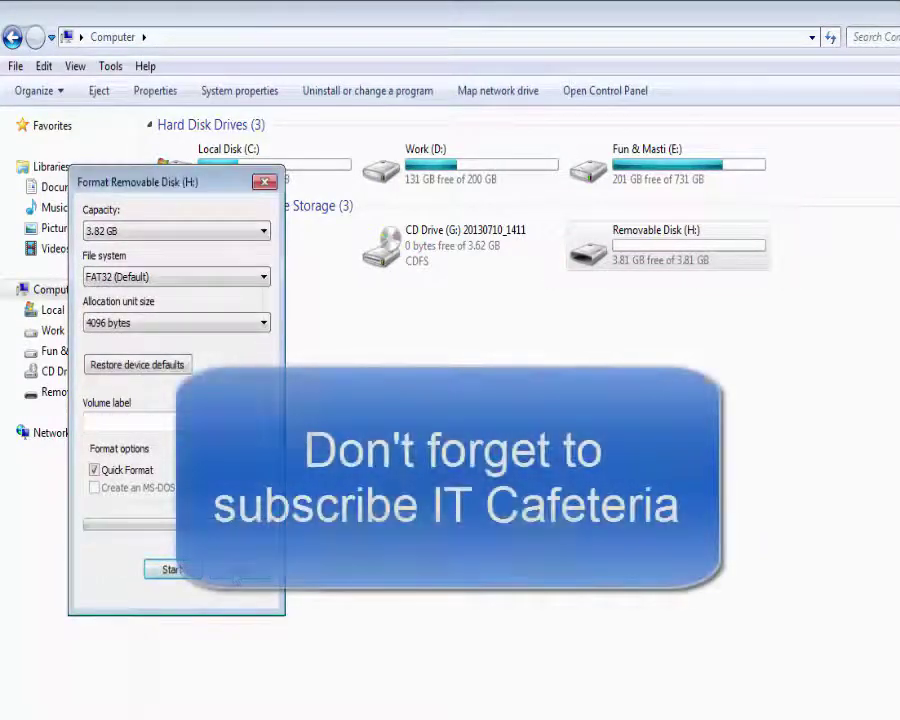
pyautogui.click(238, 570)
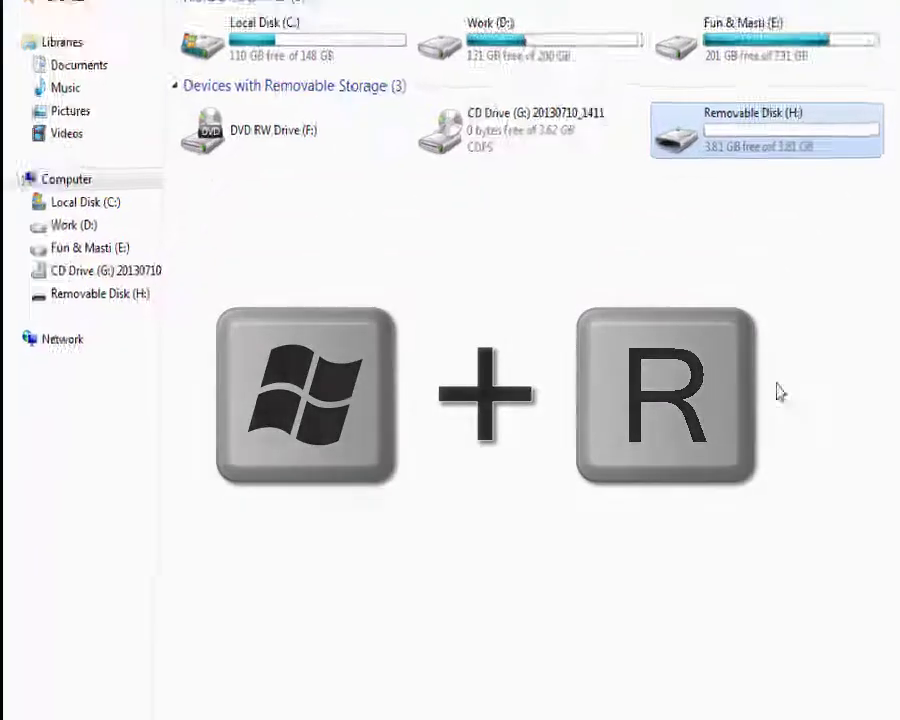
# Step: Launch diskpart through the Windows Run dialog, replacing the existing regedit entry
pyautogui.press('super+r')
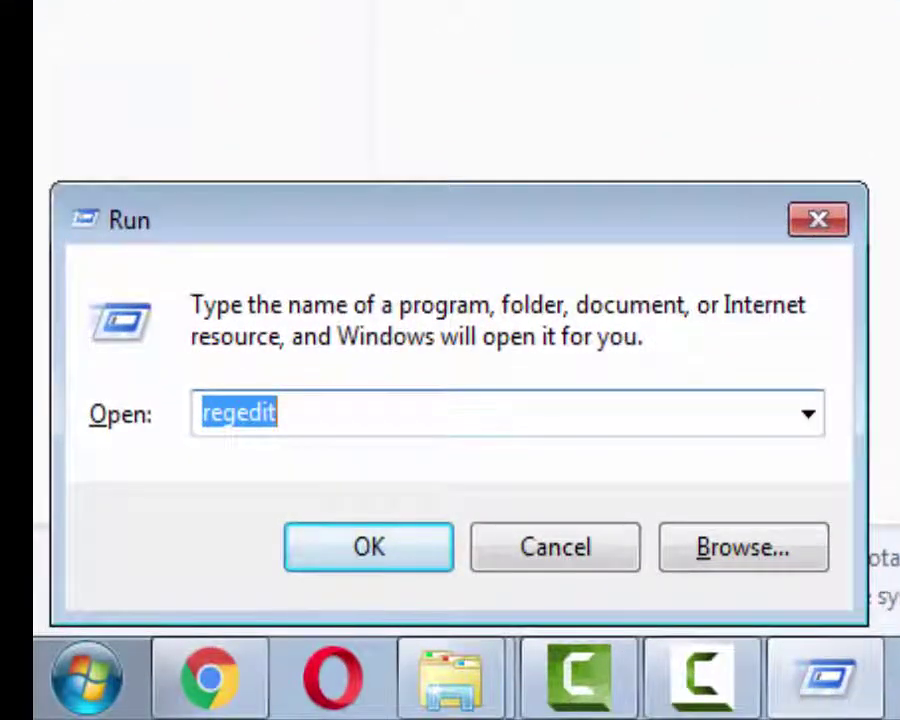
pyautogui.click(507, 416)
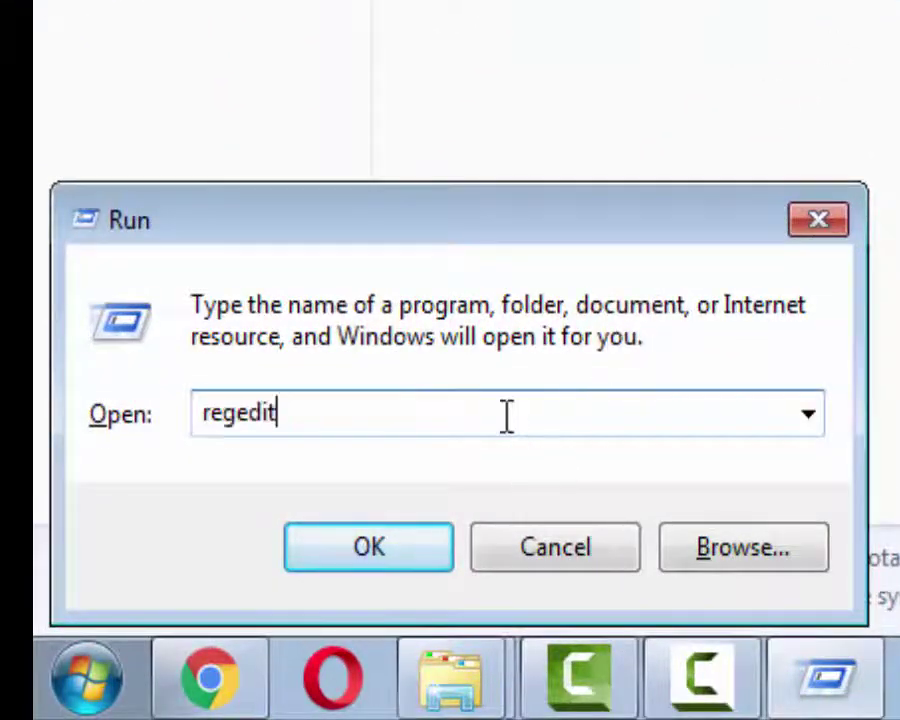
pyautogui.press('BackSpace')
pyautogui.press('BackSpace')
pyautogui.press('BackSpace')
pyautogui.press('BackSpace')
pyautogui.press('BackSpace')
pyautogui.press('BackSpace')
pyautogui.press('BackSpace')
pyautogui.write('d')
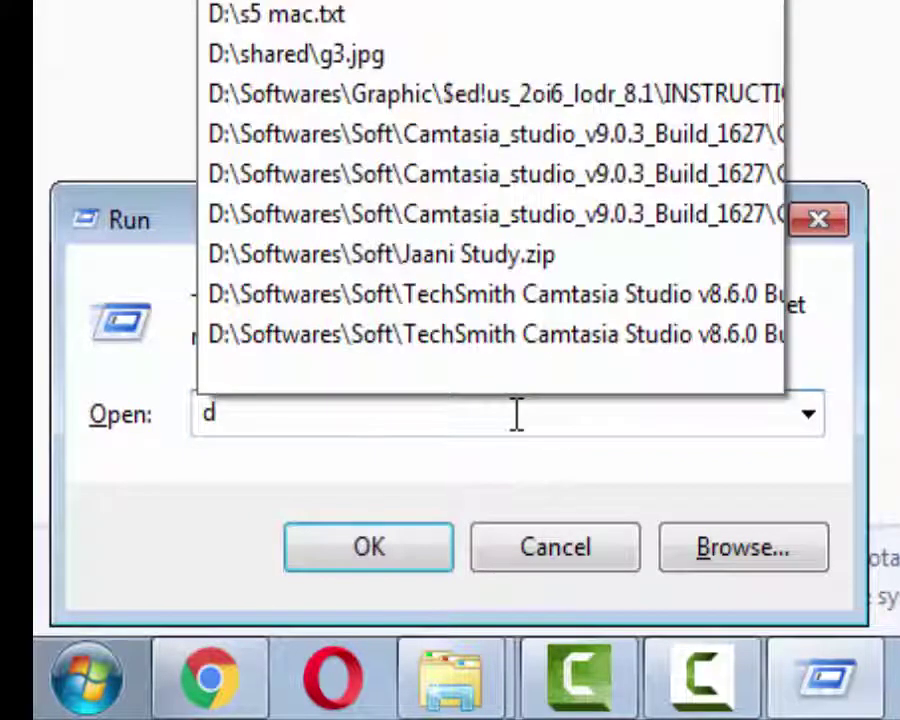
pyautogui.write('iskpart')
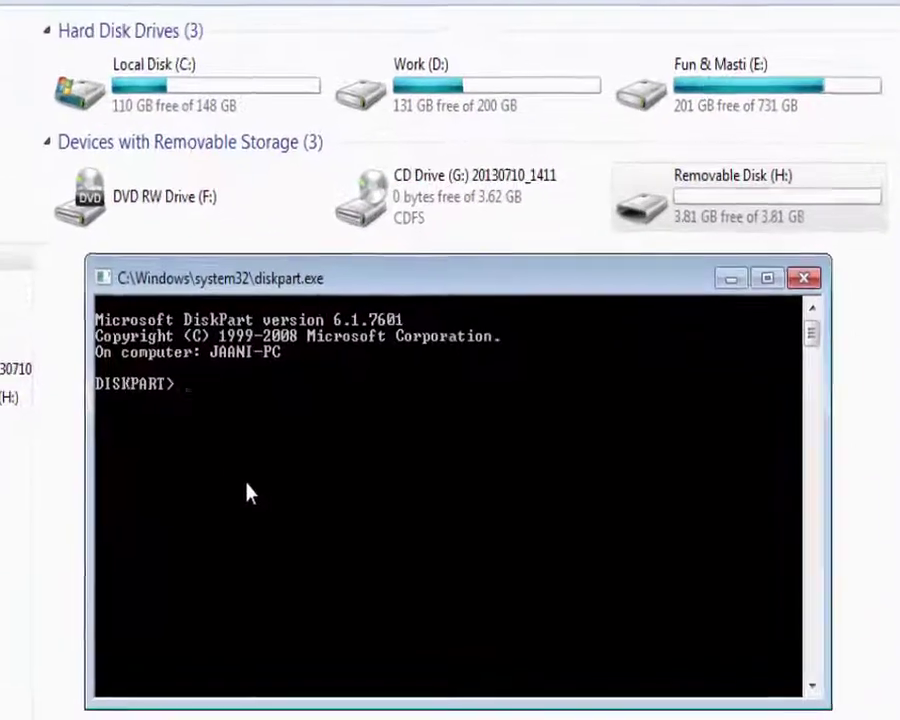
# Step: List all volumes in DiskPart and move its window clear of the drive icons to compare them
pyautogui.write('list volume')
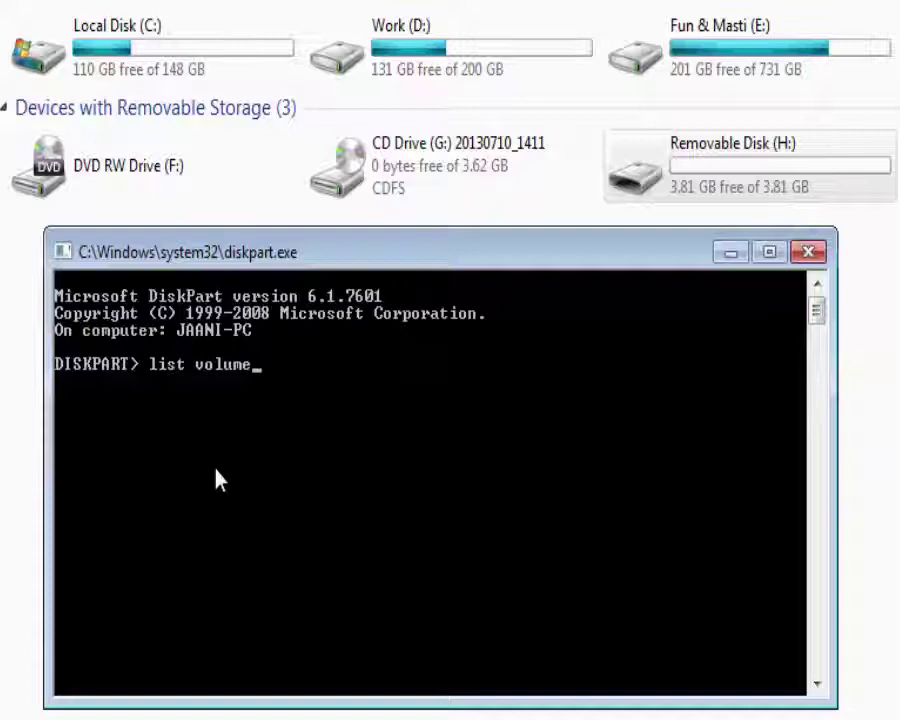
pyautogui.press('Return')
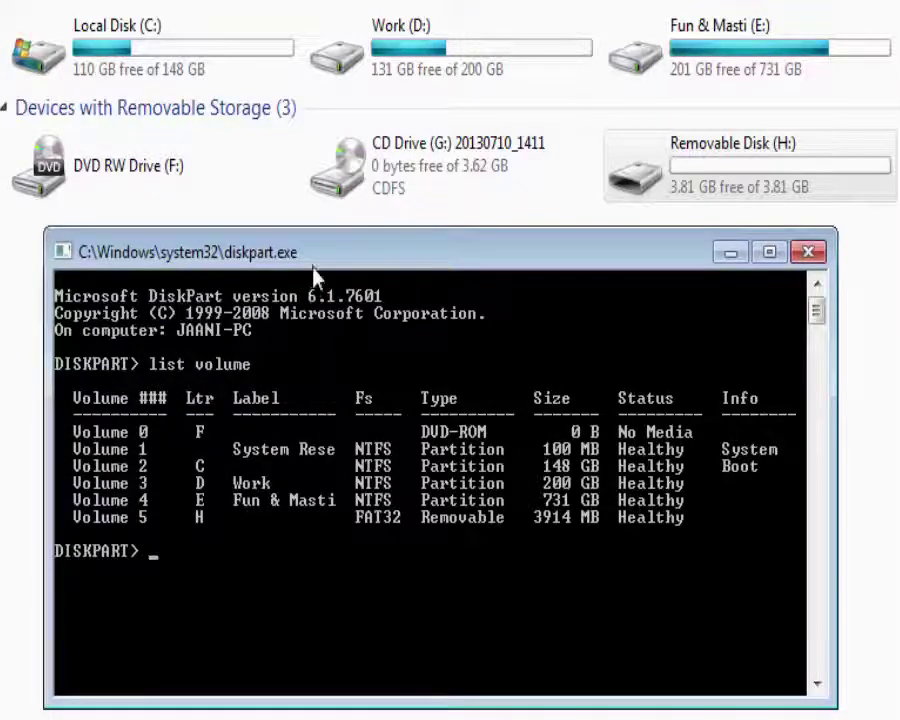
pyautogui.moveTo(314, 264); pyautogui.dragTo(350, 380)
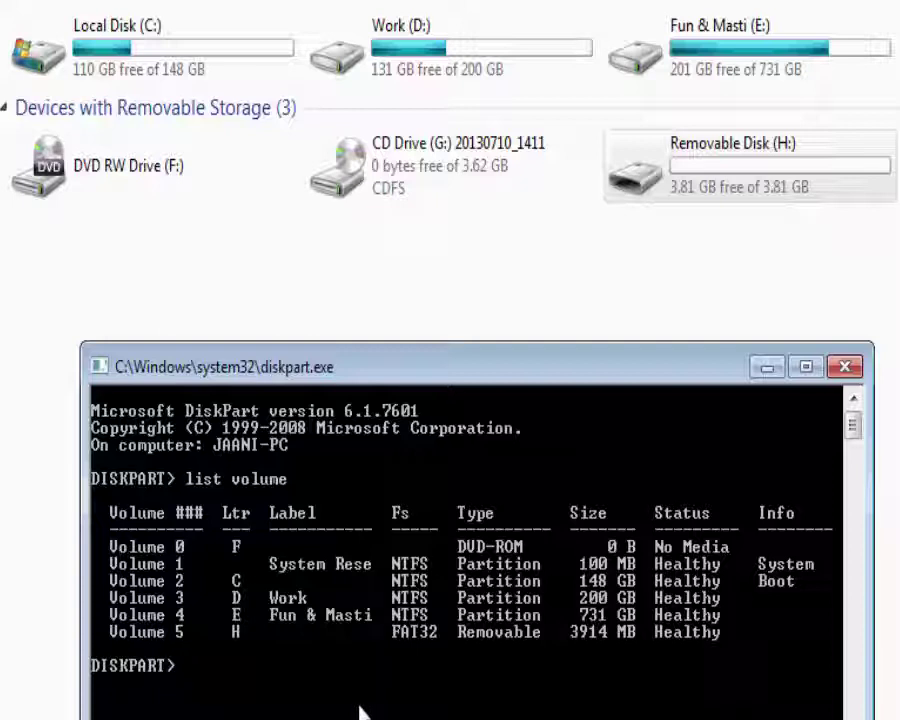
# Step: Select volume 5, the removable disk, in DiskPart and mark its partition as active
pyautogui.write('elect volu')
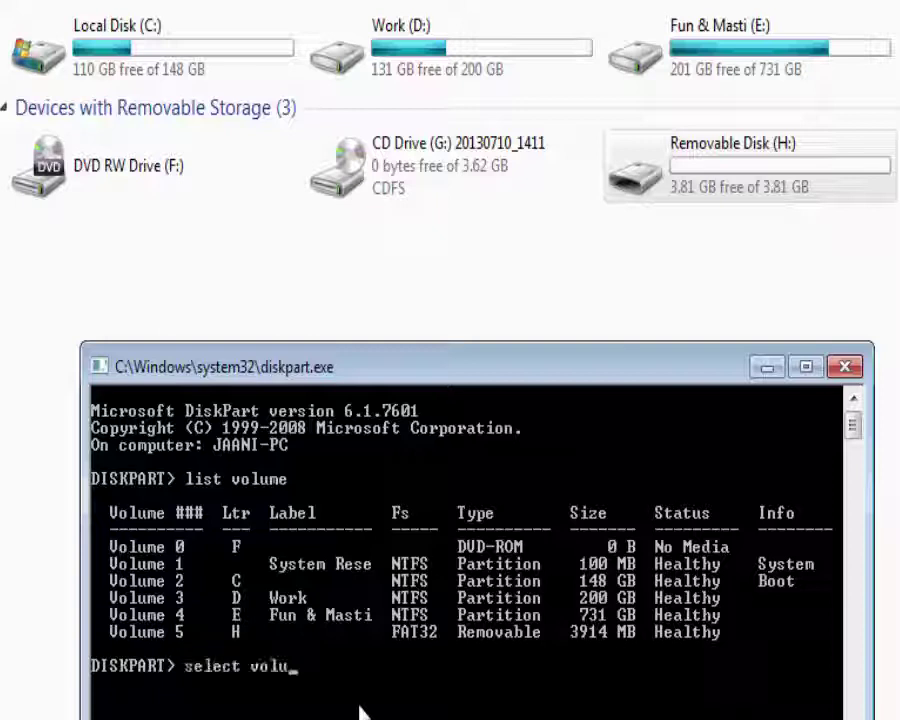
pyautogui.write('me 5')
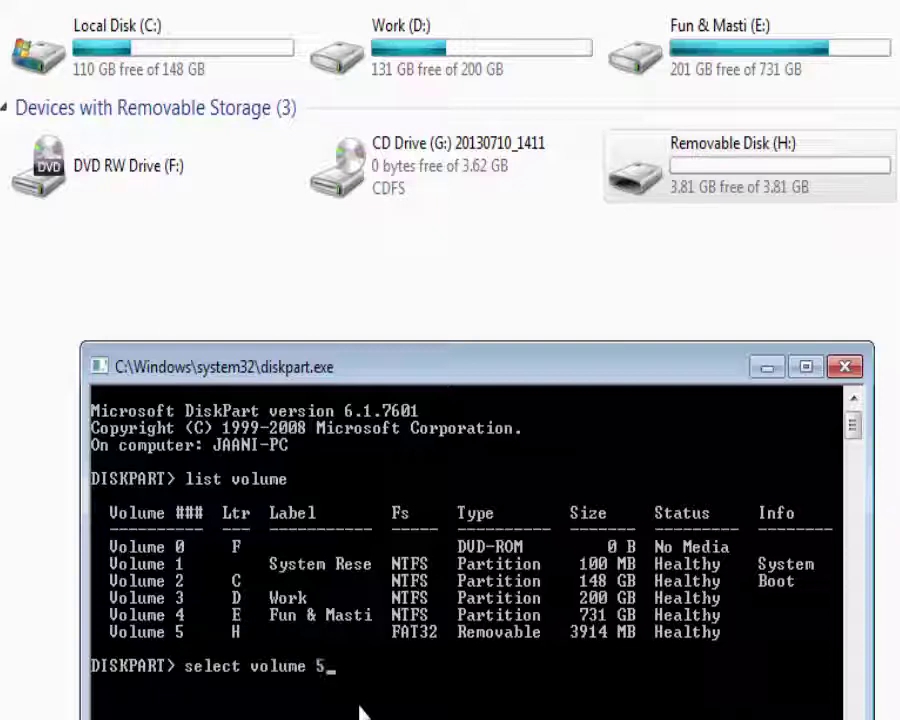
pyautogui.press('Return')
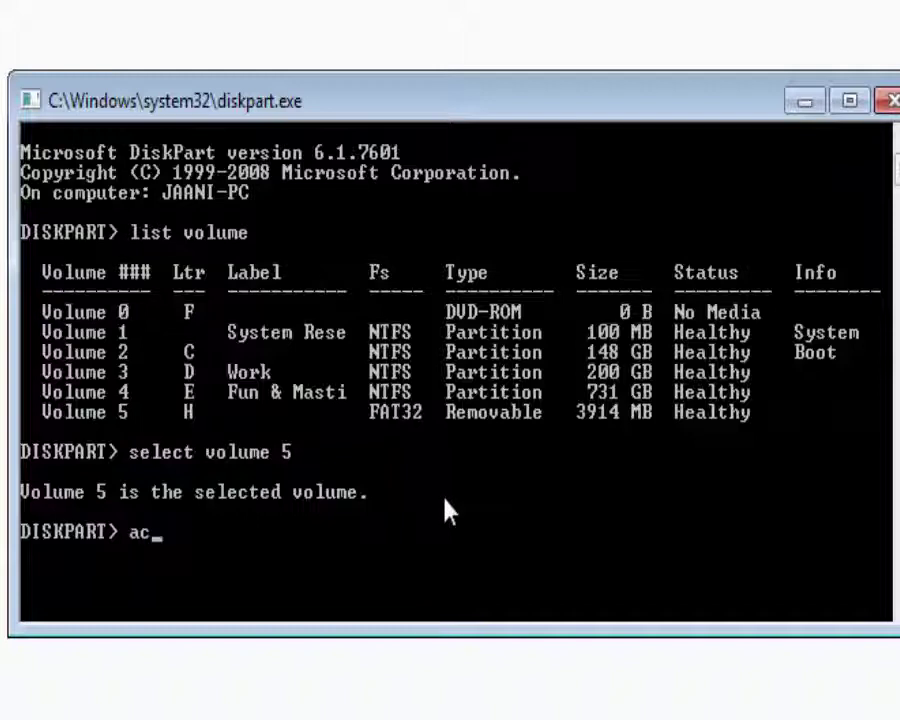
pyautogui.write('e')
pyautogui.press('Return')
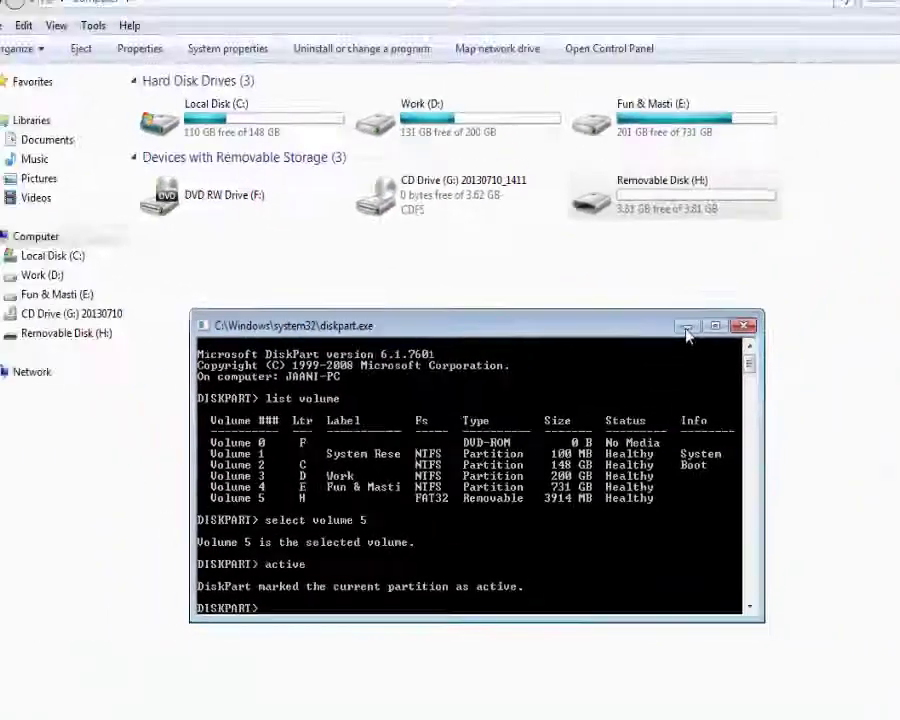
# Step: Minimize the DiskPart window and open the mounted CD Drive (G:) to reach its files
pyautogui.click(687, 328)
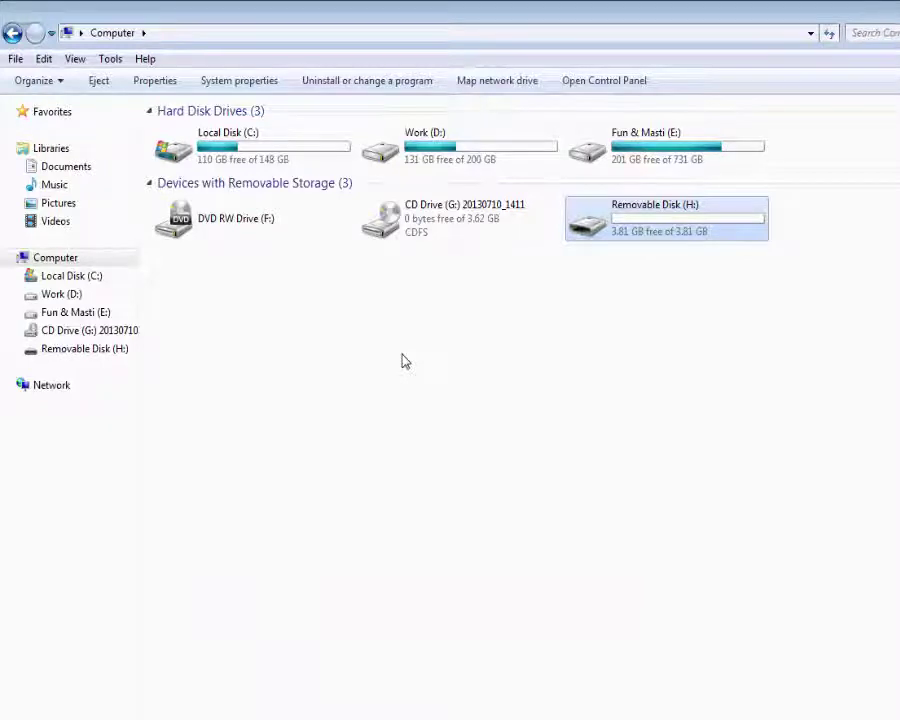
pyautogui.click(416, 241)
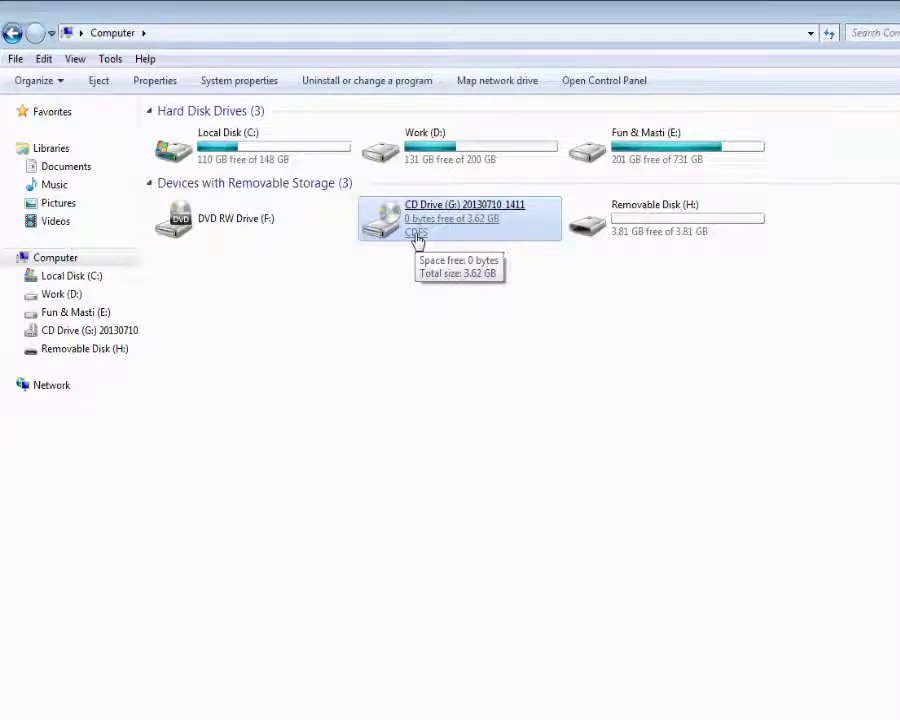
pyautogui.rightClick(423, 241)
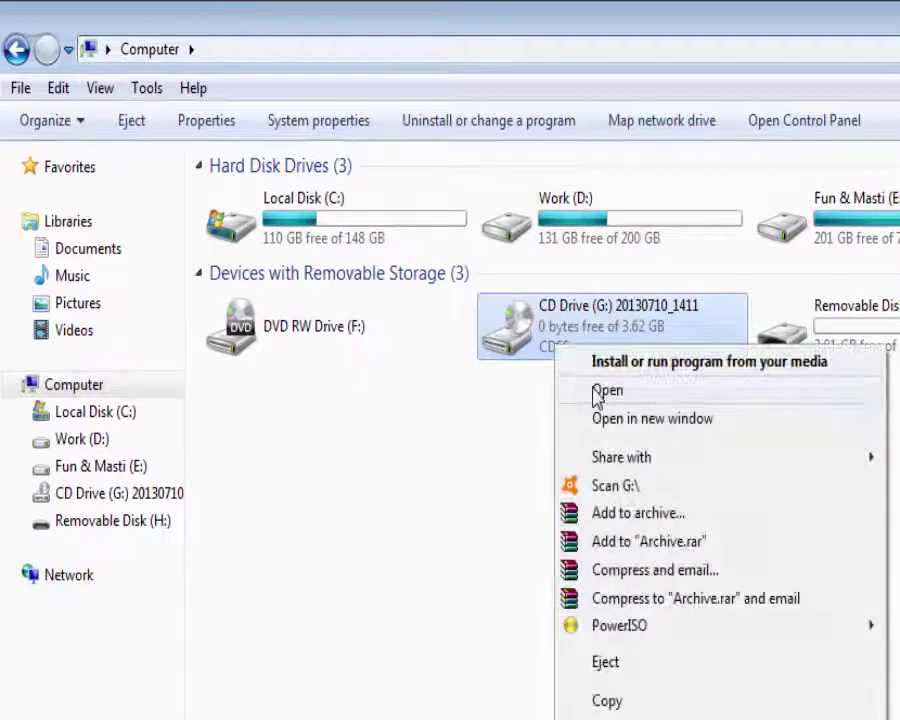
pyautogui.click(597, 390)
# Step: Select all files and folders on CD Drive (G:) and copy them to the clipboard
pyautogui.moveTo(581, 598); pyautogui.dragTo(263, 296)
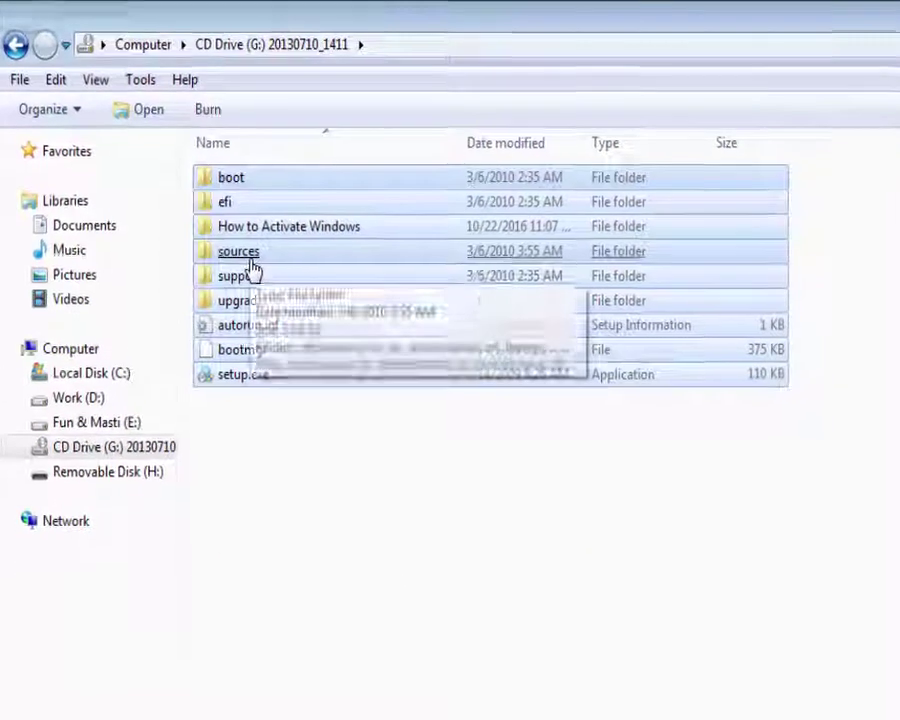
pyautogui.rightClick(252, 266)
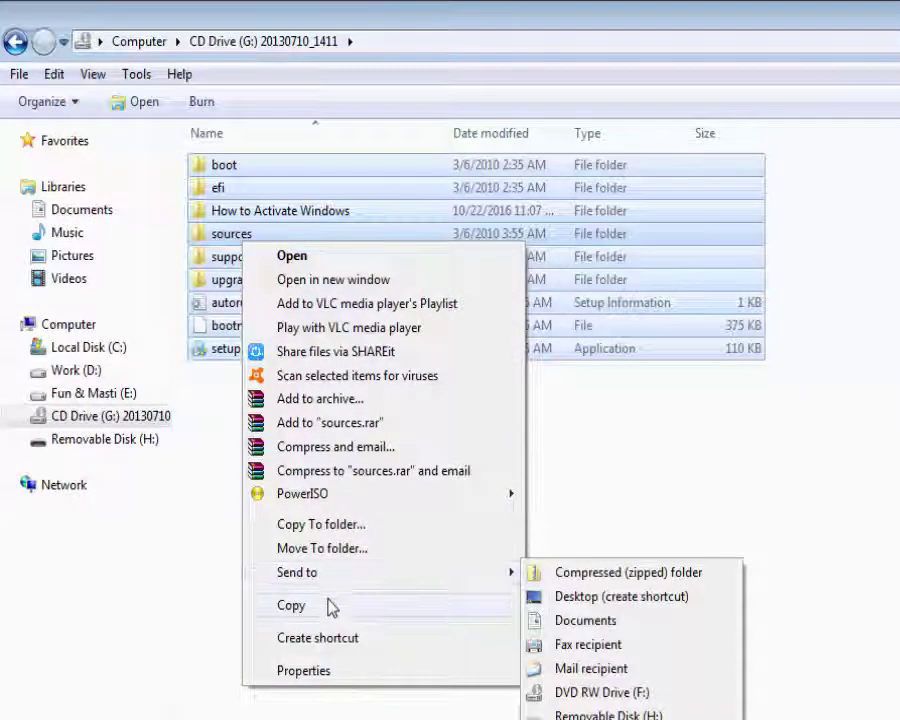
pyautogui.click(327, 609)
# Step: Paste the copied Windows setup files into the empty Removable Disk (H:) and dismiss the AutoPlay dialog
pyautogui.click(134, 44)
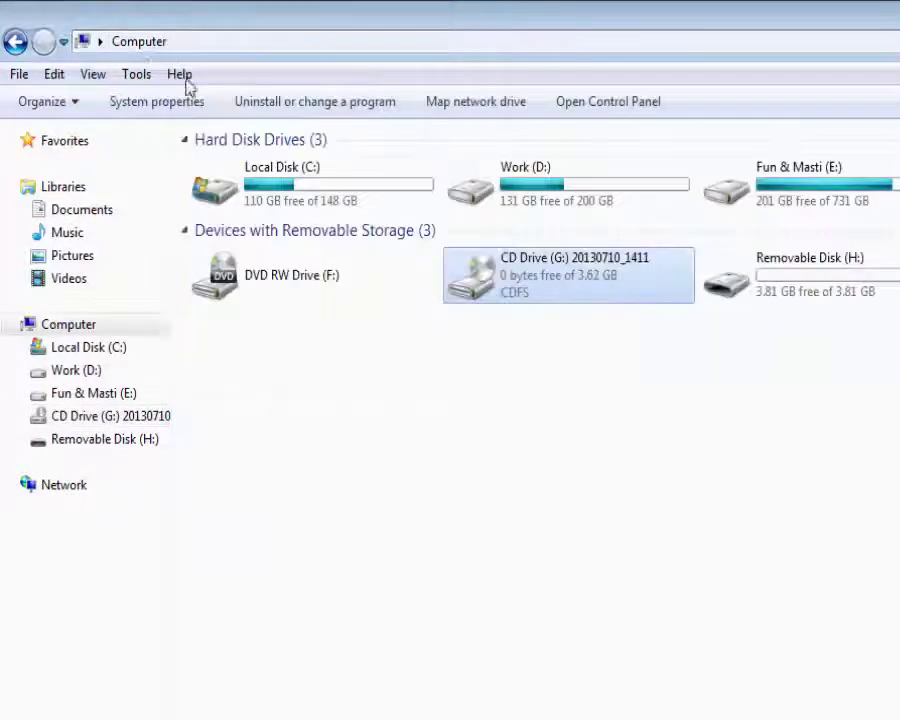
pyautogui.doubleClick(776, 289)
pyautogui.rightClick(490, 456)
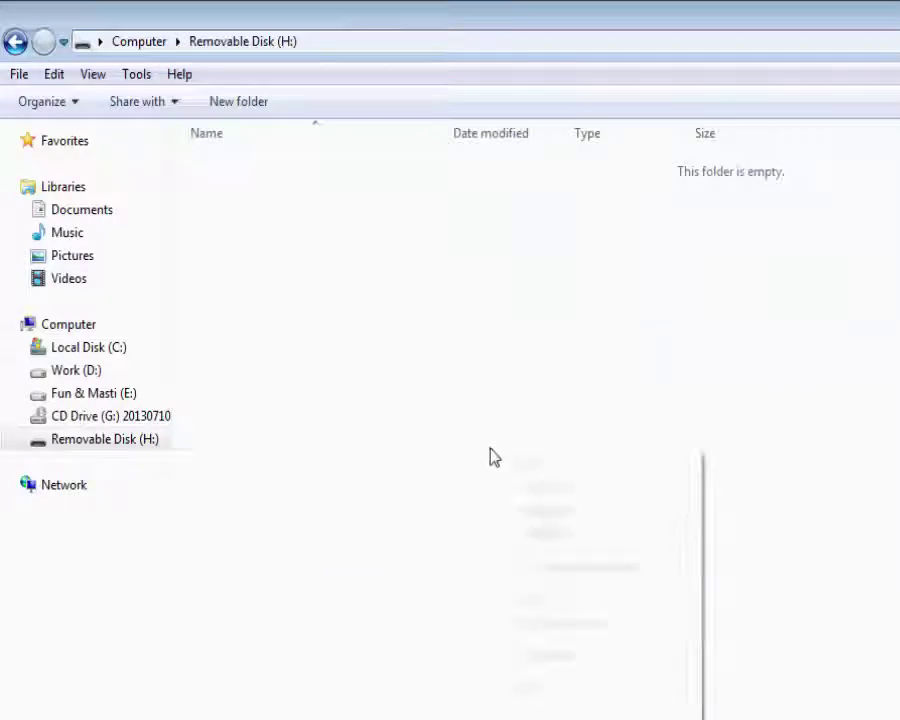
pyautogui.click(566, 602)
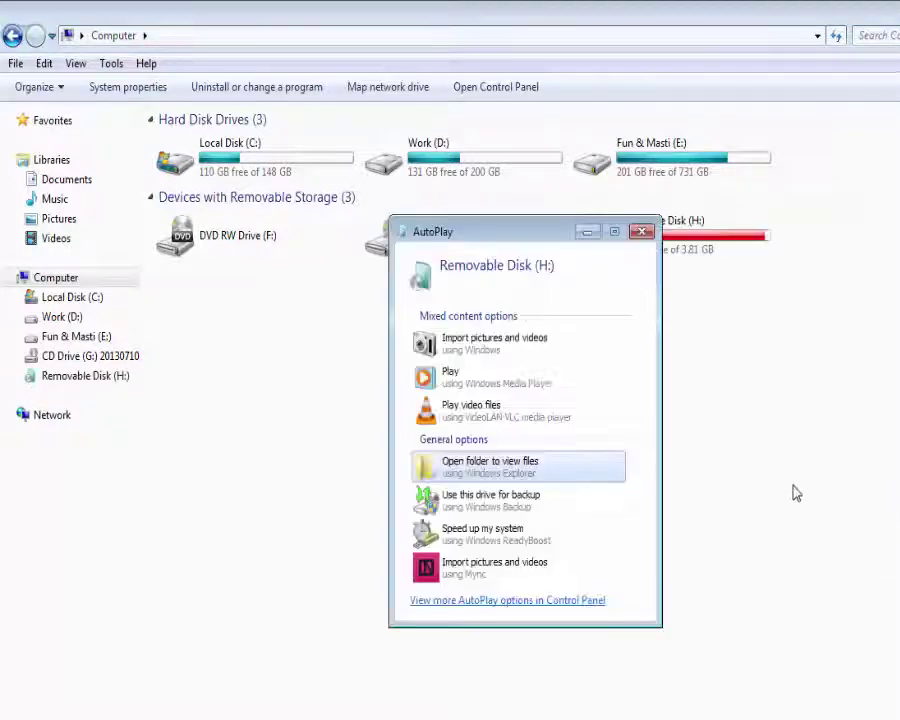
pyautogui.click(634, 235)
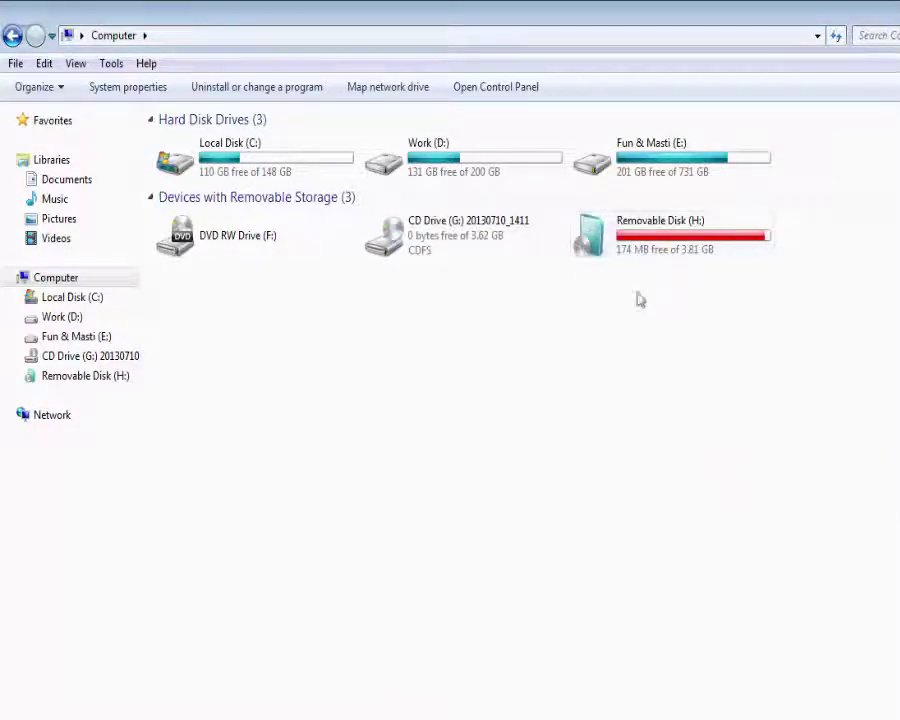